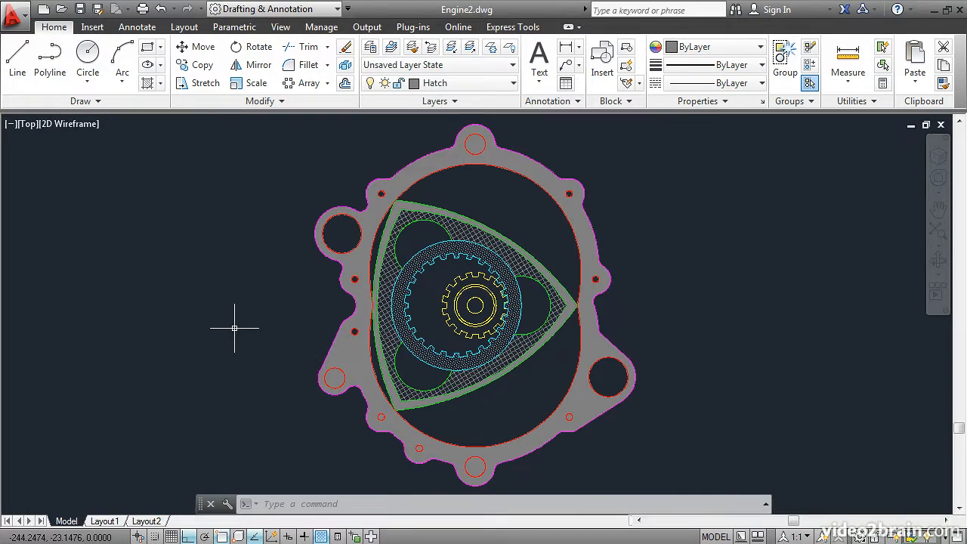
# - Add the six unrecognized hole circles, two large bosses, the lower-left boss and three small bolt holes, to the outer housing hatch's boundaries
pyautogui.click(336, 348)
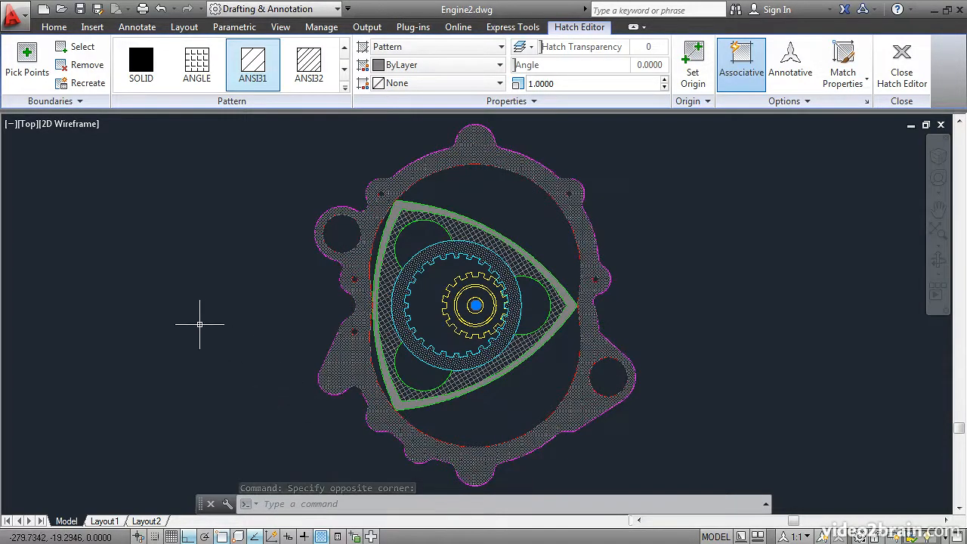
pyautogui.click(81, 53)
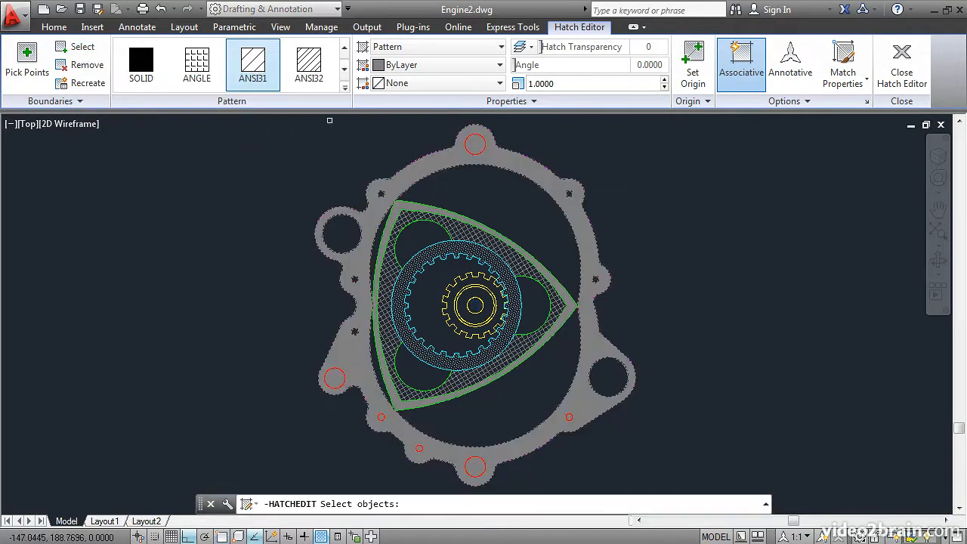
pyautogui.click(467, 149)
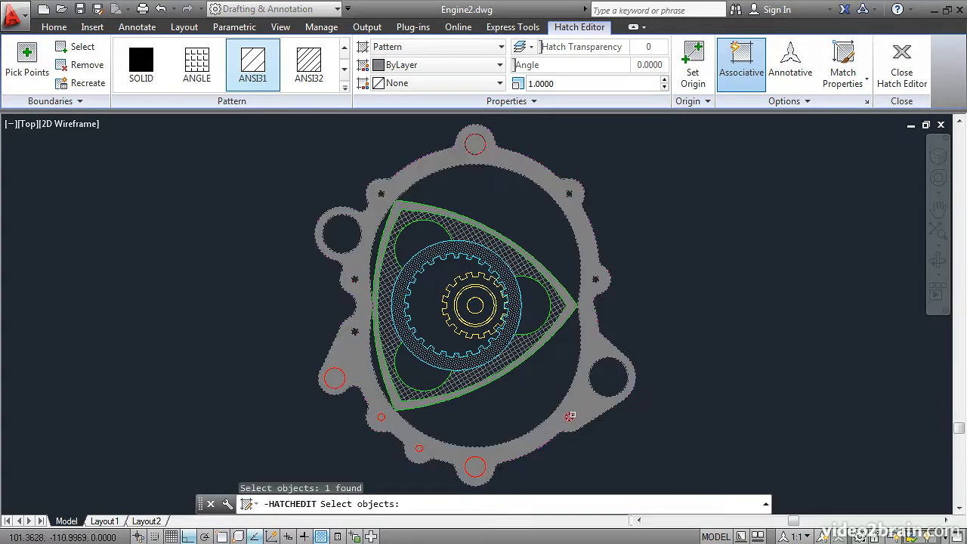
pyautogui.click(570, 417)
pyautogui.click(475, 456)
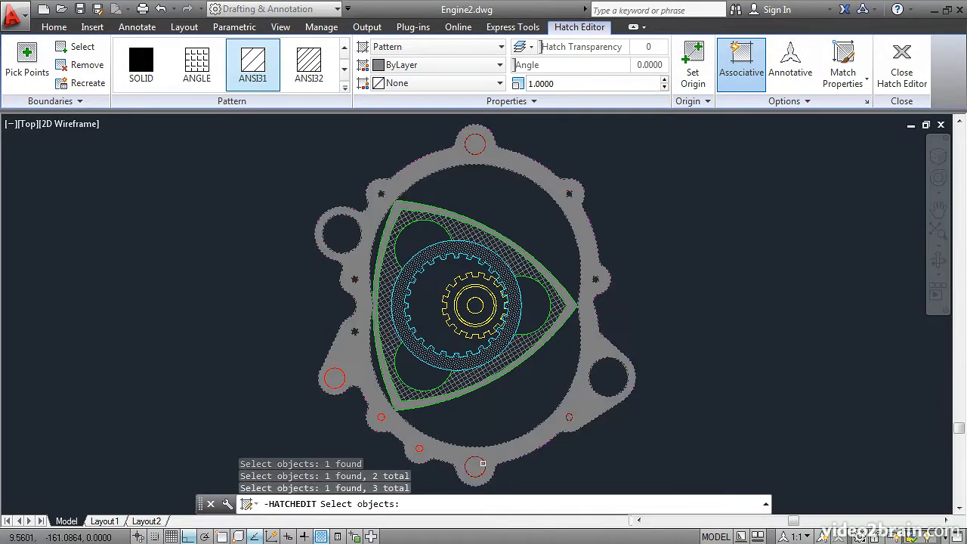
pyautogui.click(419, 450)
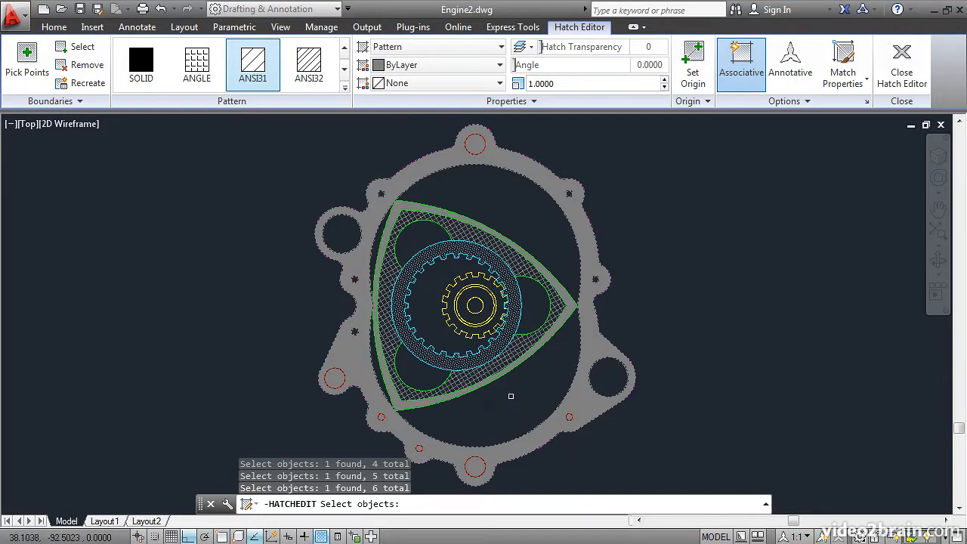
pyautogui.press('Return')
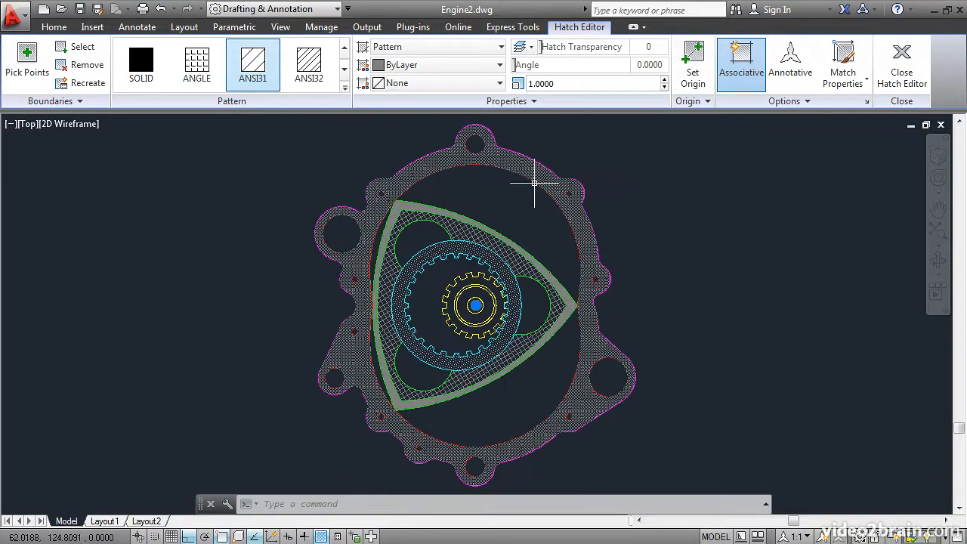
# - Set the outer housing hatch's pattern scale to 35
pyautogui.click(559, 84)
pyautogui.doubleClick(559, 84)
pyautogui.write('35')
pyautogui.press('Return')
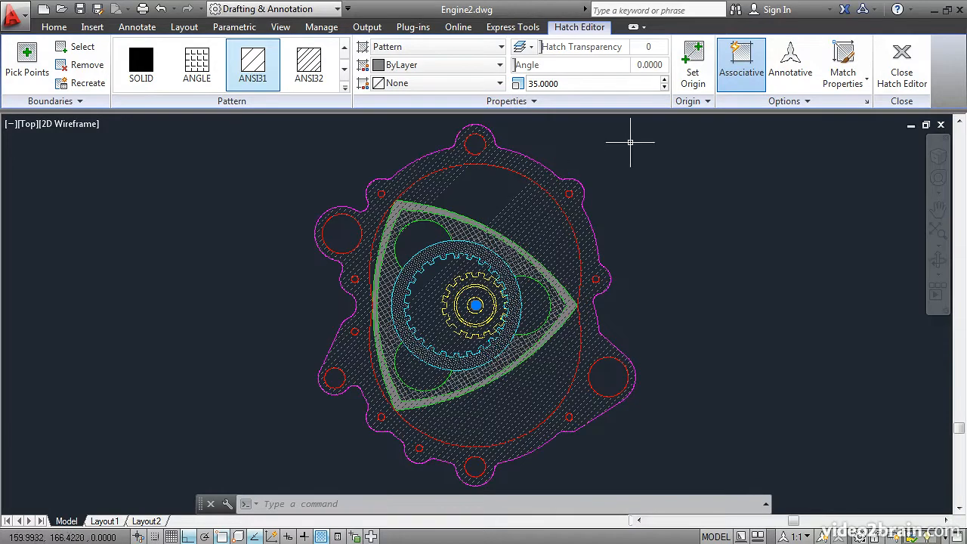
# - Increase the outer housing hatch's pattern scale in single increments to 53
pyautogui.click(665, 80)
pyautogui.click(665, 80)
pyautogui.click(665, 79)
pyautogui.click(665, 79)
pyautogui.click(665, 79)
pyautogui.click(665, 80)
pyautogui.click(665, 80)
pyautogui.click(665, 80)
pyautogui.click(665, 79)
pyautogui.click(665, 79)
pyautogui.click(665, 80)
pyautogui.click(665, 80)
pyautogui.click(665, 80)
pyautogui.click(665, 79)
pyautogui.click(665, 79)
pyautogui.click(665, 79)
pyautogui.click(665, 80)
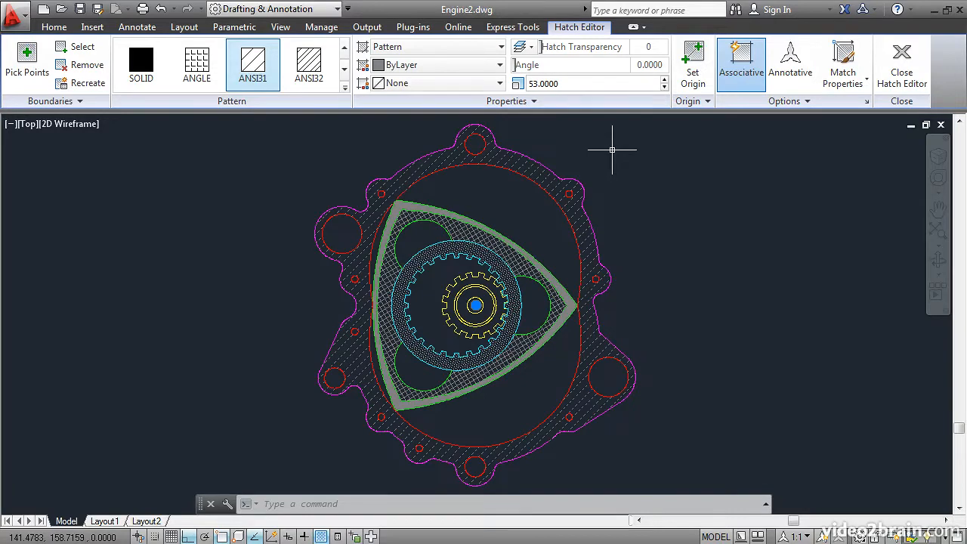
# - Change the outer housing hatch to the ANSI32 pattern with a scale of 24 and finish editing it
pyautogui.click(309, 67)
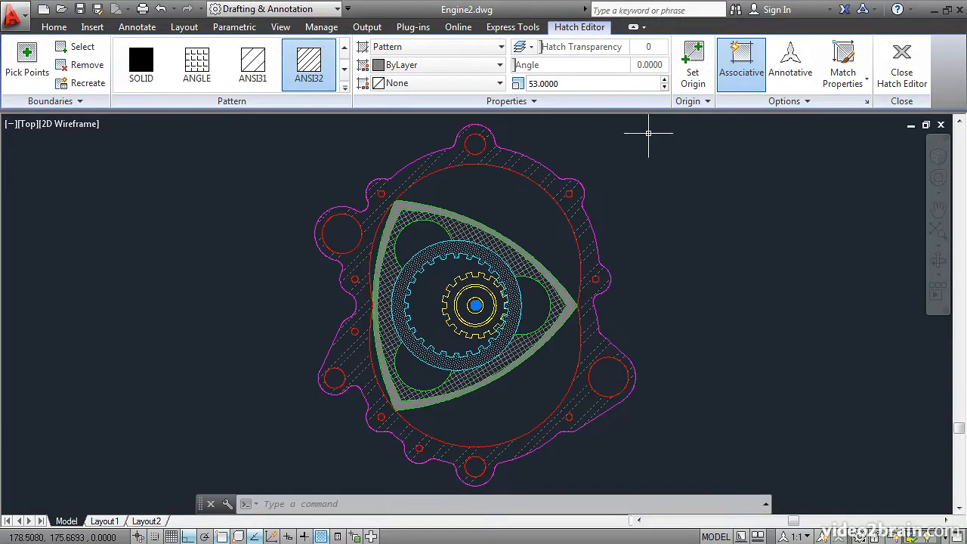
pyautogui.click(664, 89)
pyautogui.click(665, 89)
pyautogui.click(664, 88)
pyautogui.click(664, 88)
pyautogui.click(665, 89)
pyautogui.click(664, 88)
pyautogui.click(665, 89)
pyautogui.click(664, 89)
pyautogui.click(665, 89)
pyautogui.click(664, 89)
pyautogui.click(664, 88)
pyautogui.click(665, 88)
pyautogui.click(665, 89)
pyautogui.click(664, 88)
pyautogui.click(664, 89)
pyautogui.click(664, 88)
pyautogui.click(665, 88)
pyautogui.click(664, 89)
pyautogui.click(665, 88)
pyautogui.click(665, 89)
pyautogui.click(664, 88)
pyautogui.click(664, 89)
pyautogui.click(664, 89)
pyautogui.click(664, 89)
pyautogui.click(664, 88)
pyautogui.click(664, 89)
pyautogui.click(664, 88)
pyautogui.click(665, 89)
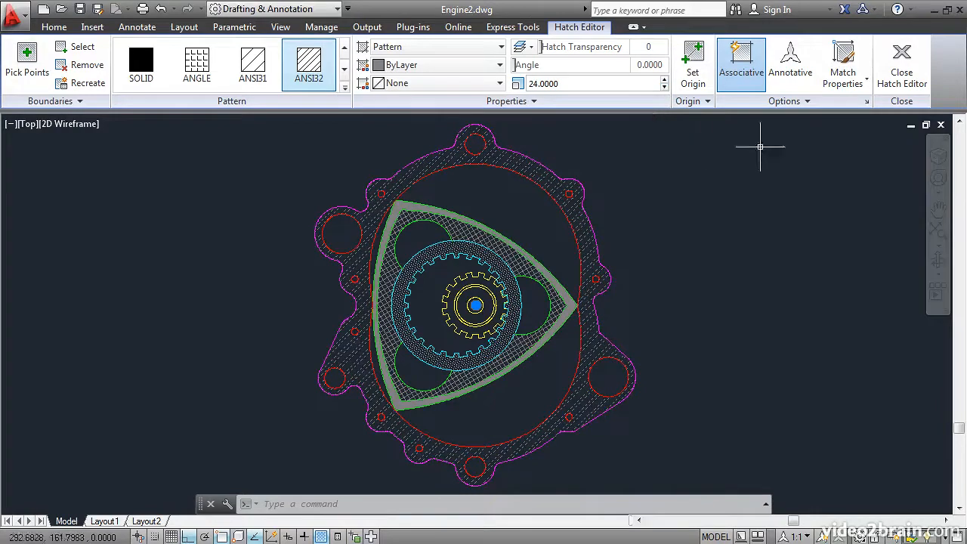
pyautogui.click(899, 60)
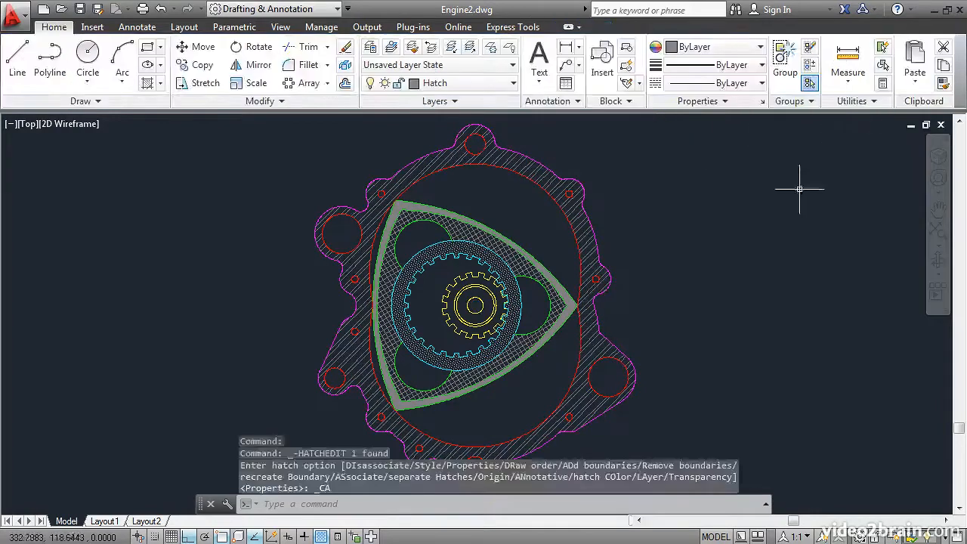
# - Set the origin of the rotor's cross-hatch at the inner boundary's right-hand corner point and finish editing the hatch
pyautogui.scroll(6, 526, 311)
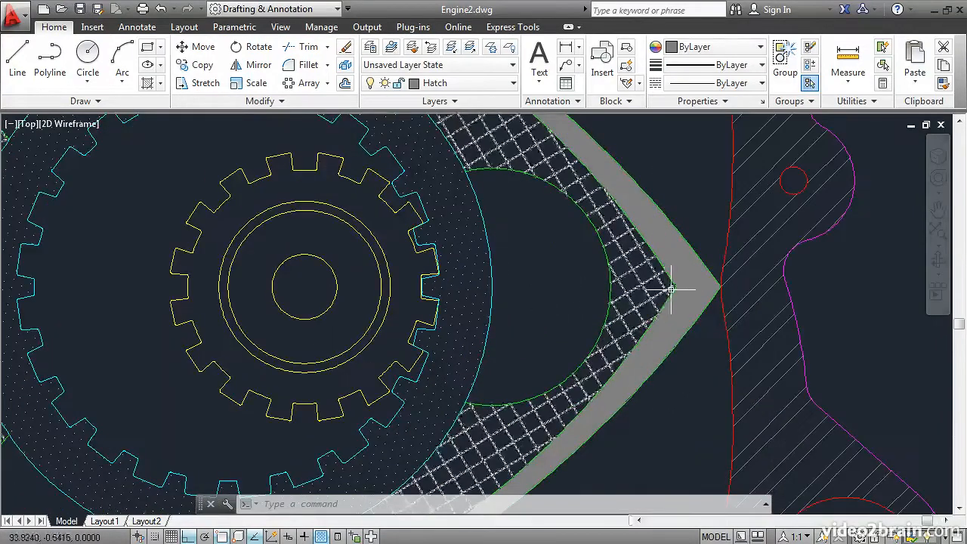
pyautogui.scroll(2, 626, 294)
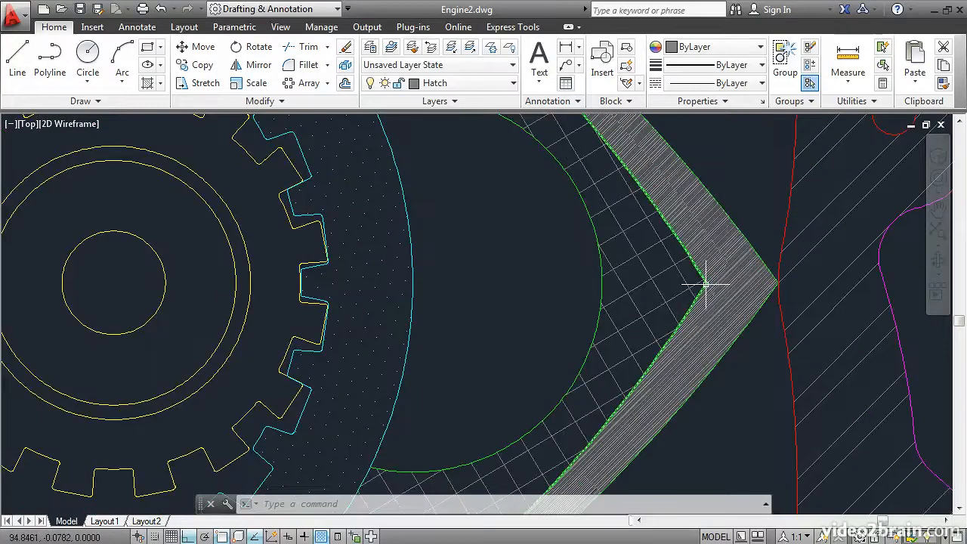
pyautogui.click(667, 270)
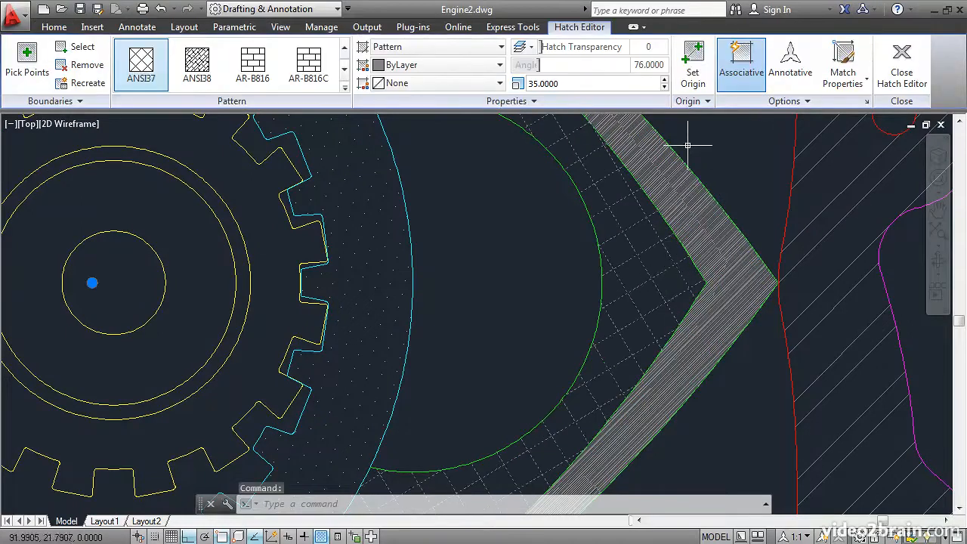
pyautogui.click(694, 61)
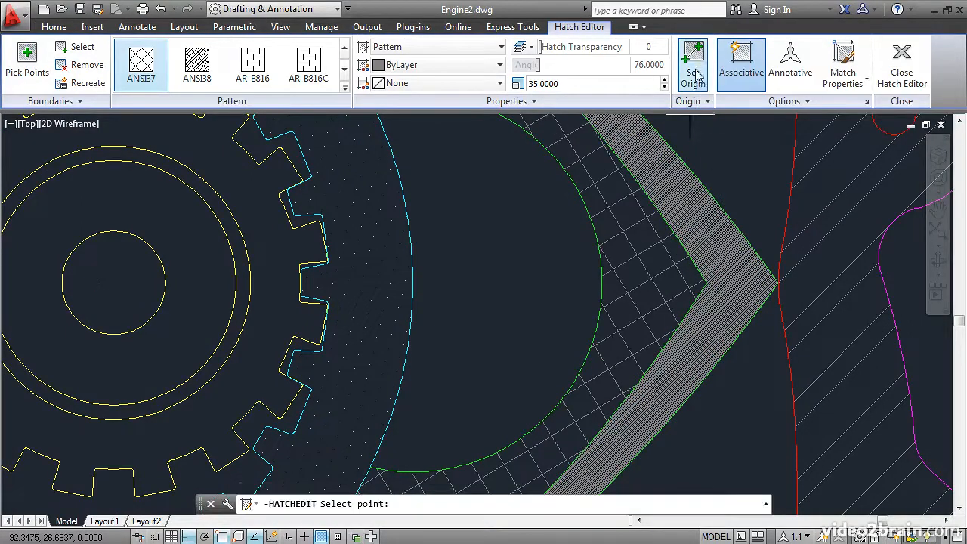
pyautogui.click(707, 281)
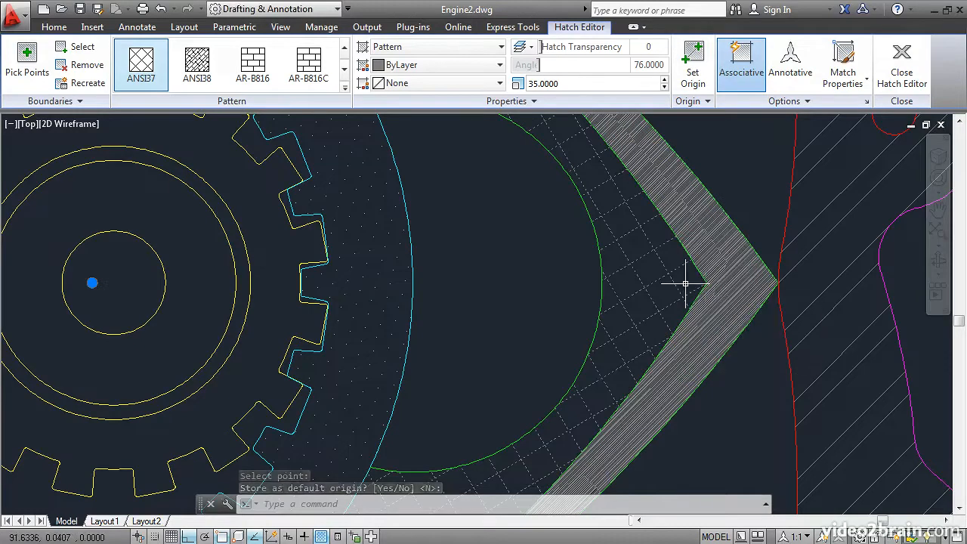
pyautogui.click(902, 63)
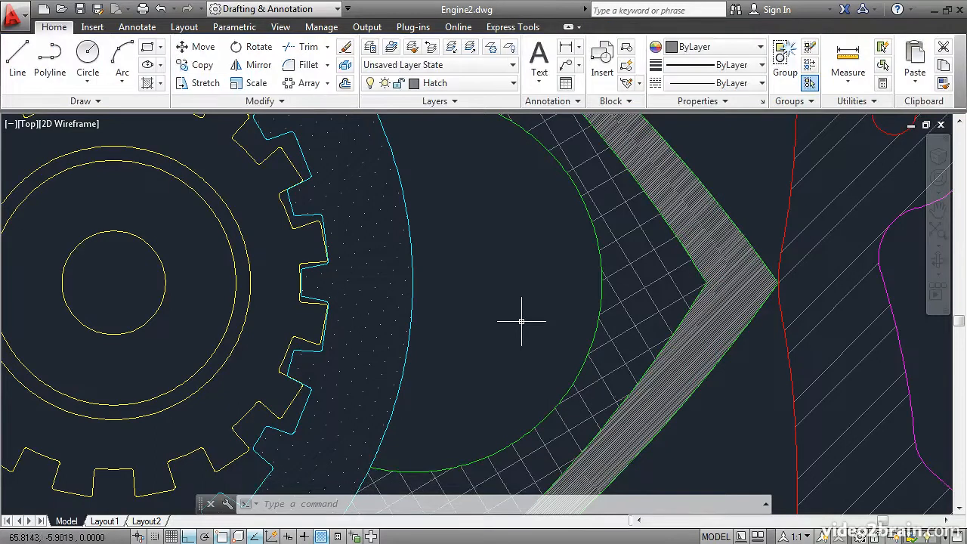
# - Hatch the yellow gear between its toothed outline and outer concentric circle, matching the properties of the rotor's cross-hatch
pyautogui.scroll(-3, 521, 322)
pyautogui.scroll(-3, 522, 321)
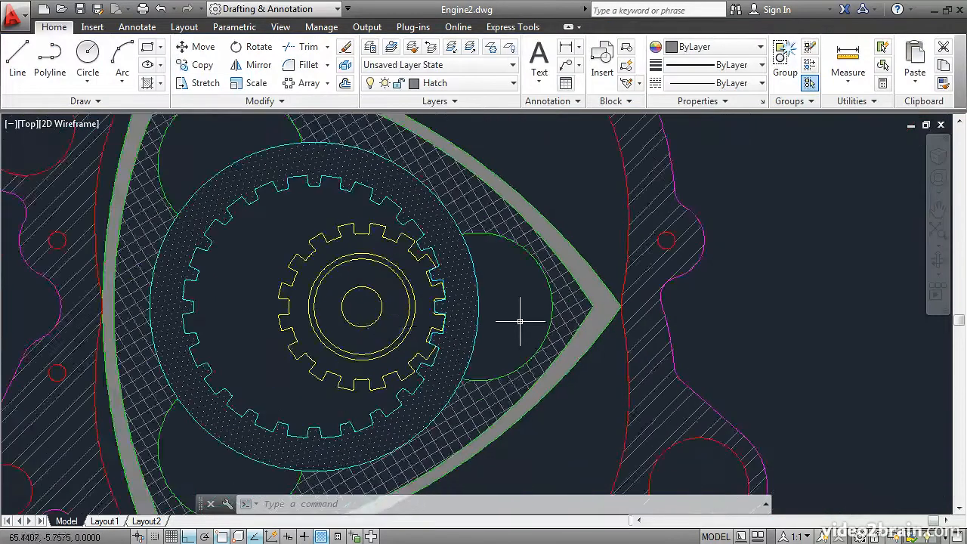
pyautogui.moveTo(339, 323)
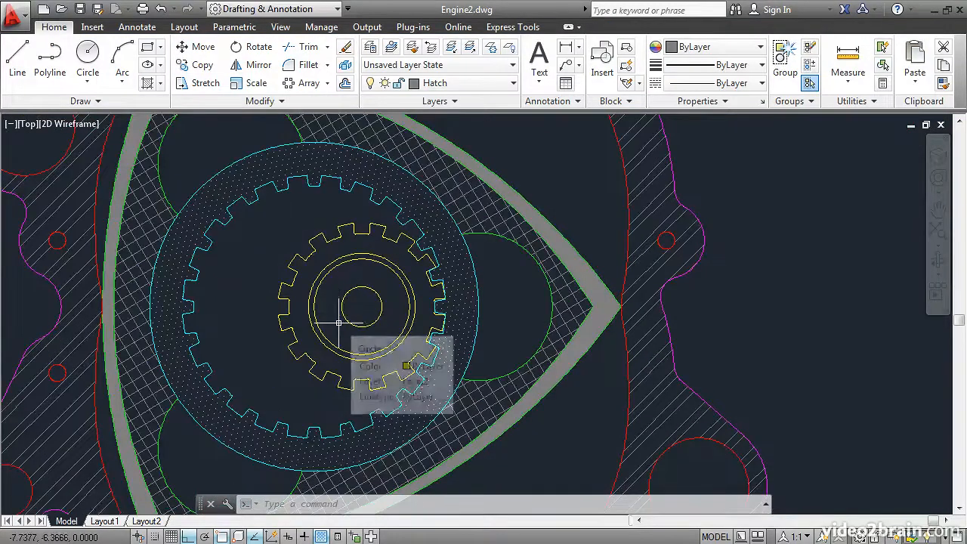
pyautogui.click(147, 83)
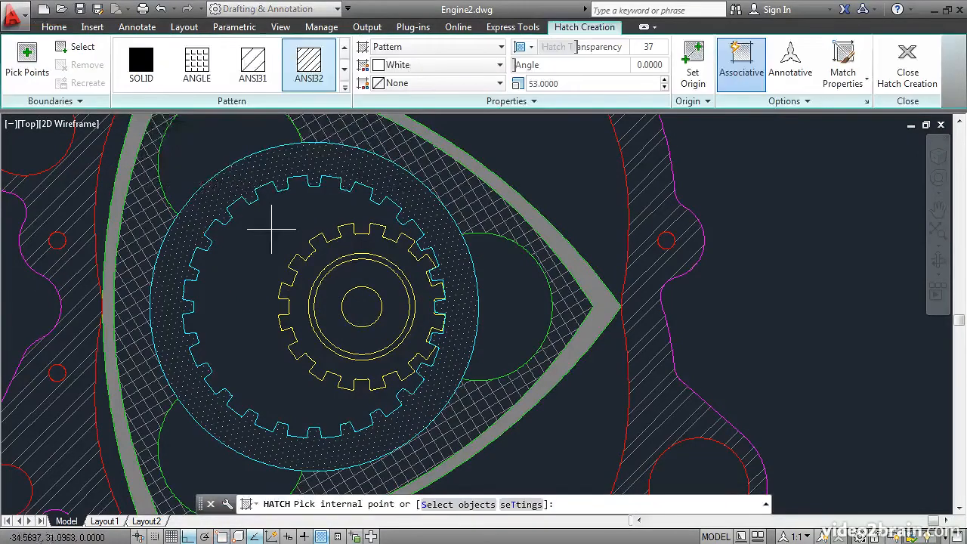
pyautogui.click(76, 49)
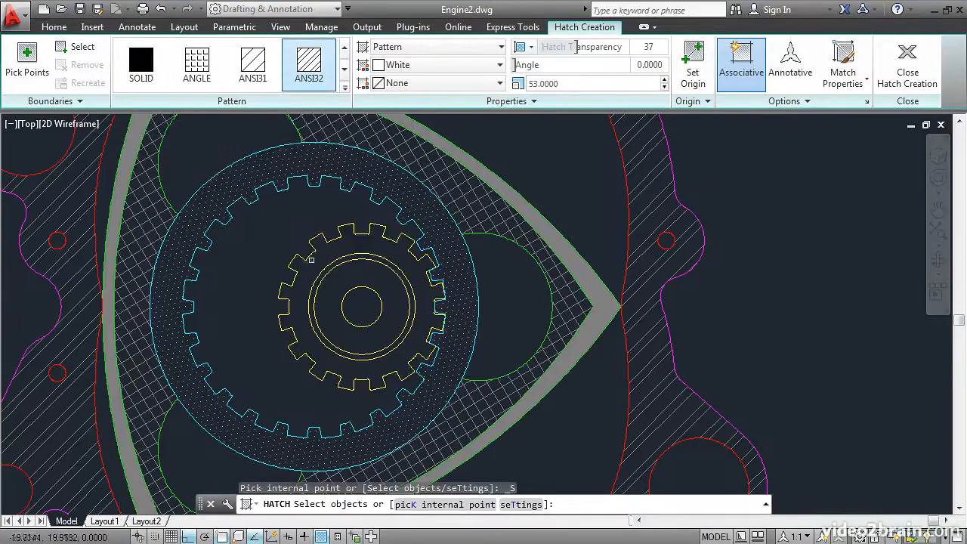
pyautogui.click(322, 269)
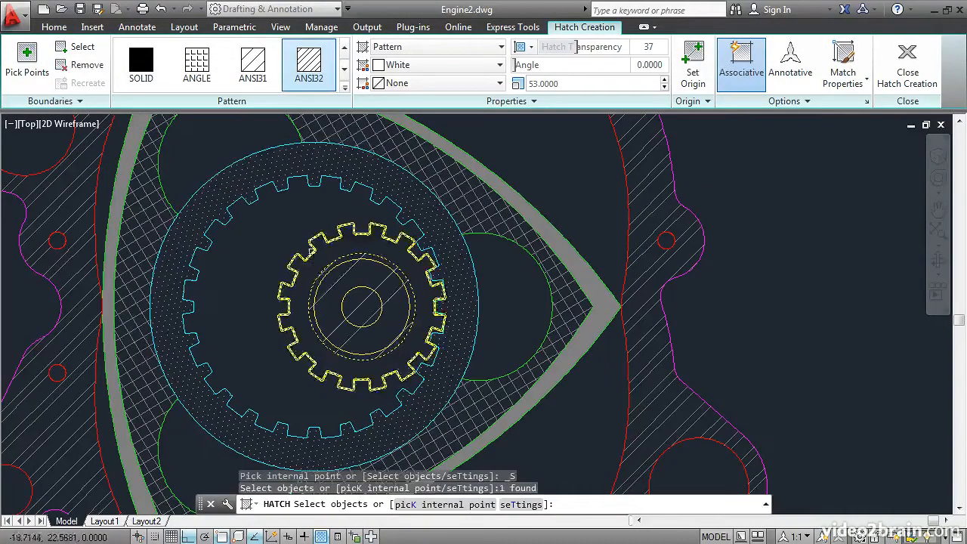
pyautogui.click(313, 250)
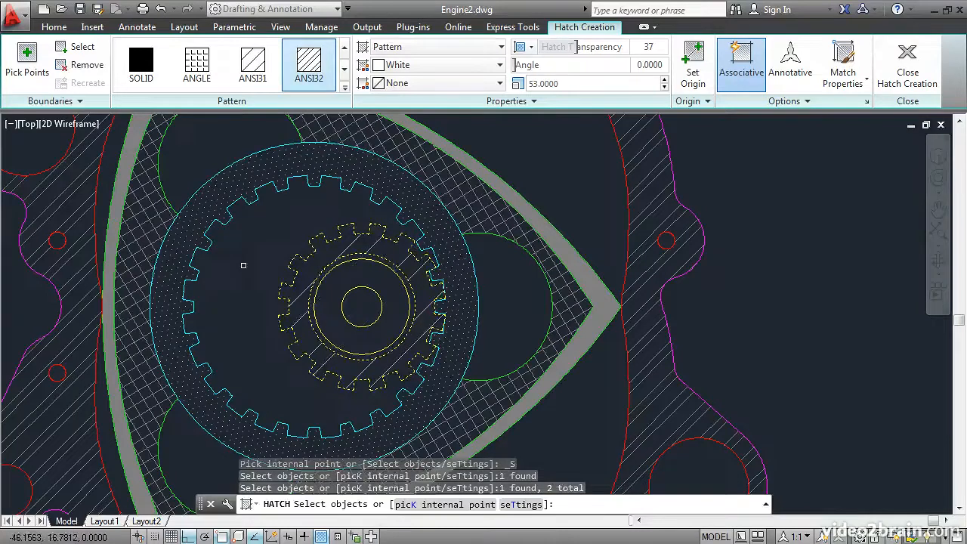
pyautogui.click(845, 62)
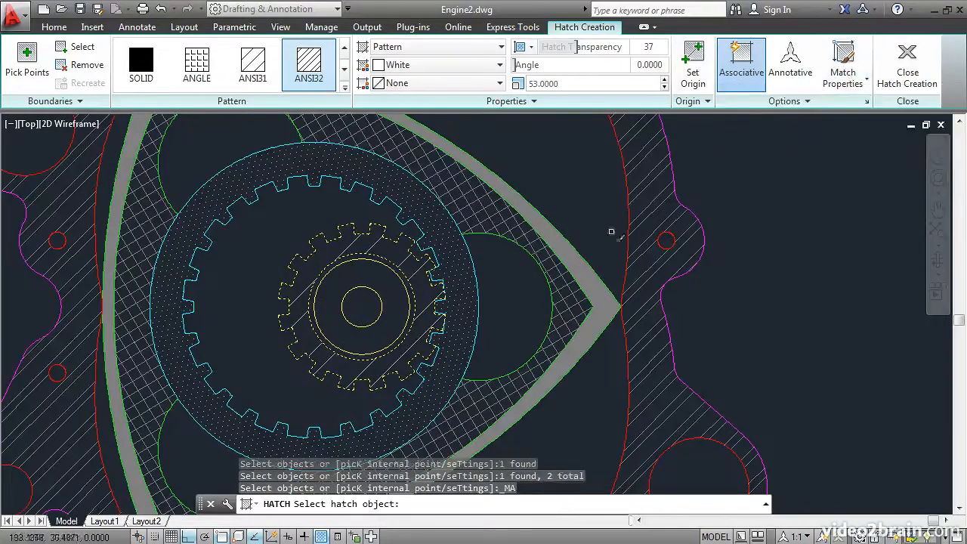
pyautogui.click(488, 208)
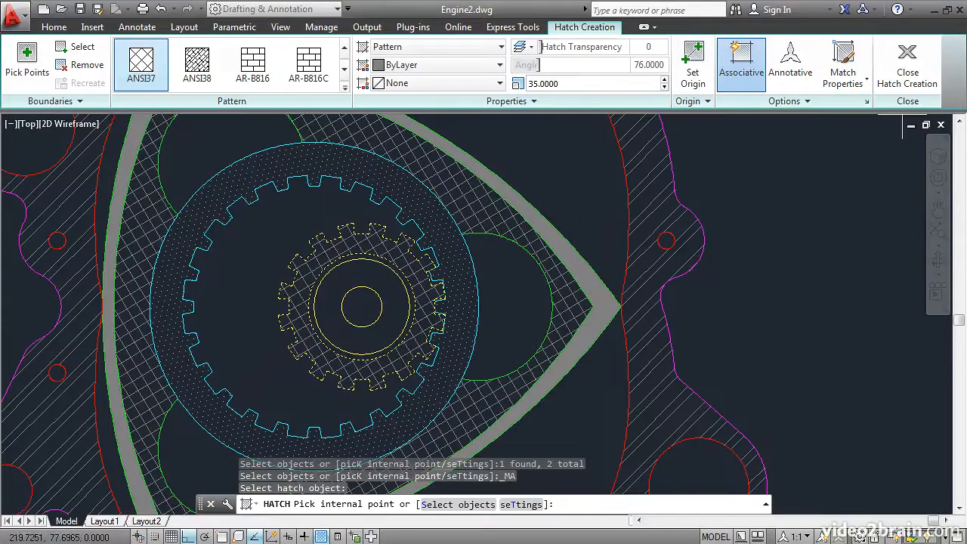
pyautogui.click(896, 78)
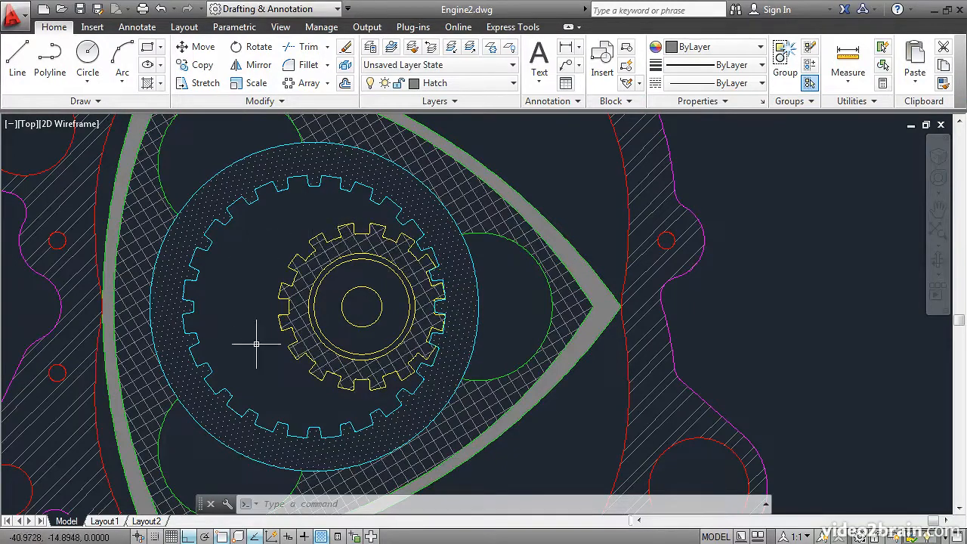
# - Match the yellow gear's hatch to the dotted hatch of the cyan ring gear and finish editing it
pyautogui.click(312, 268)
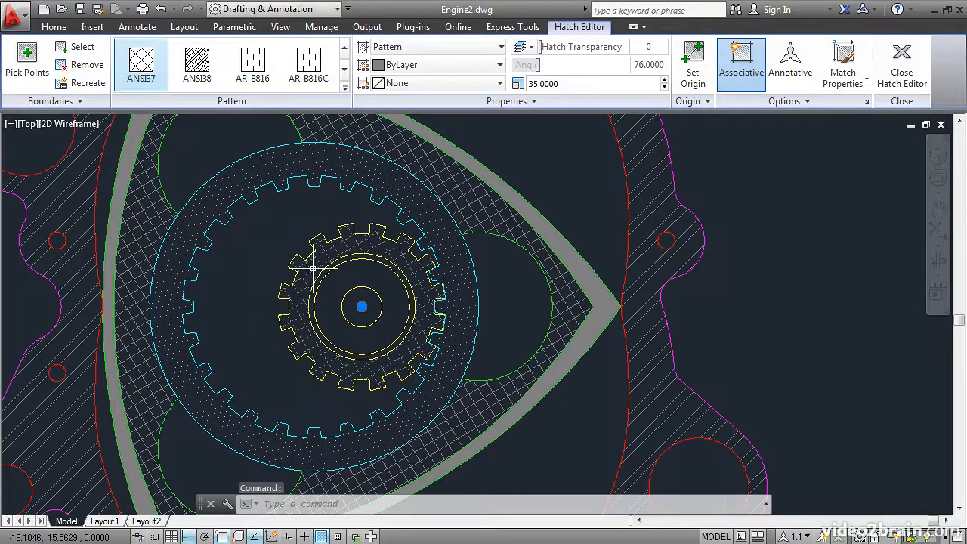
pyautogui.click(845, 59)
pyautogui.click(446, 230)
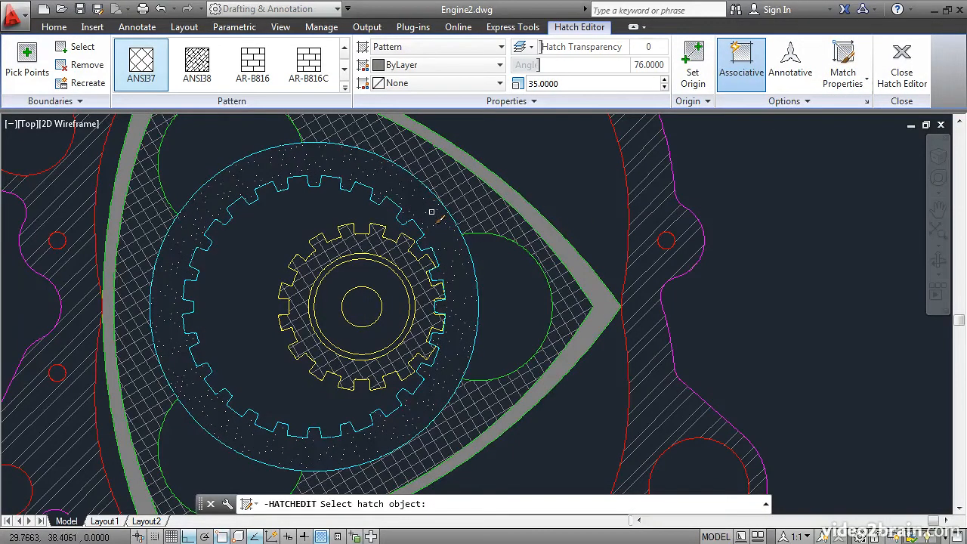
pyautogui.click(431, 213)
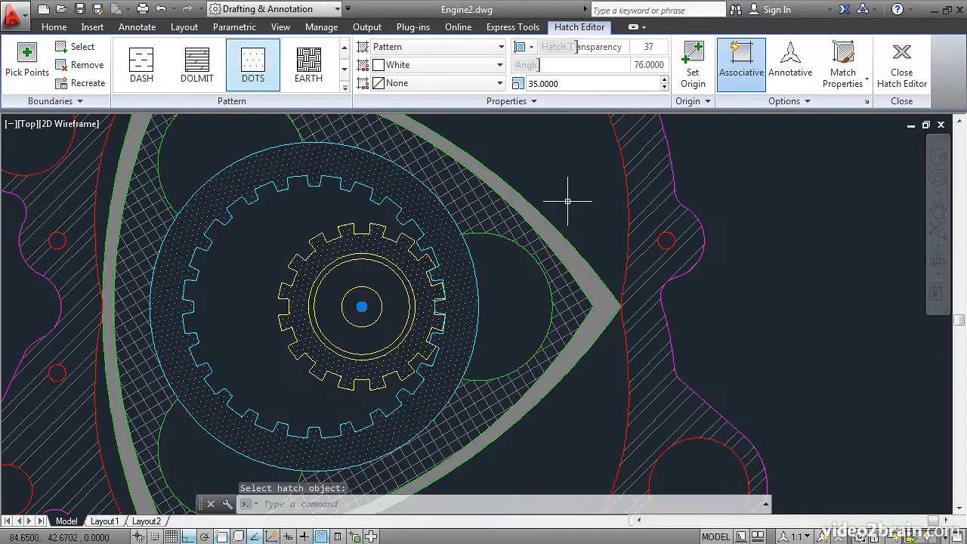
pyautogui.click(900, 73)
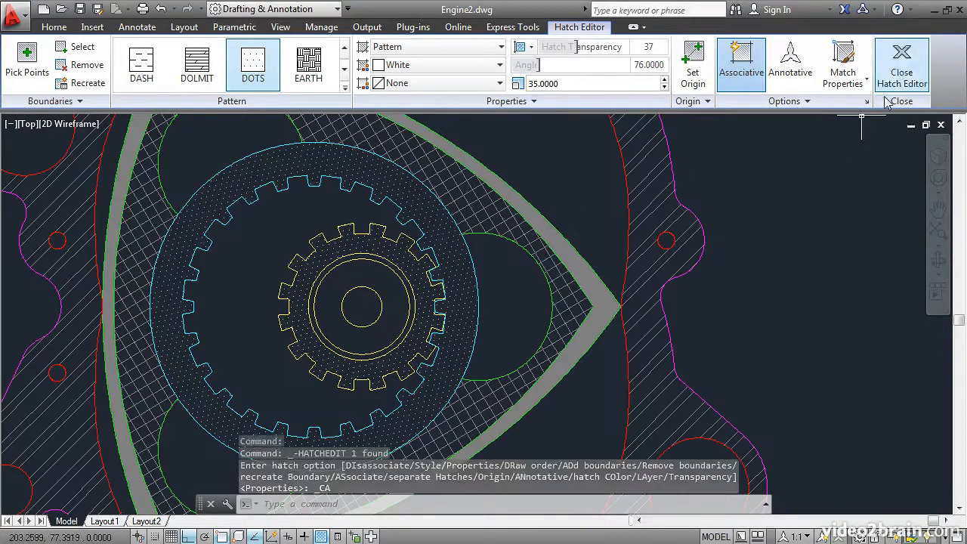
pyautogui.middleClick(525, 297)
pyautogui.middleClick(525, 297)
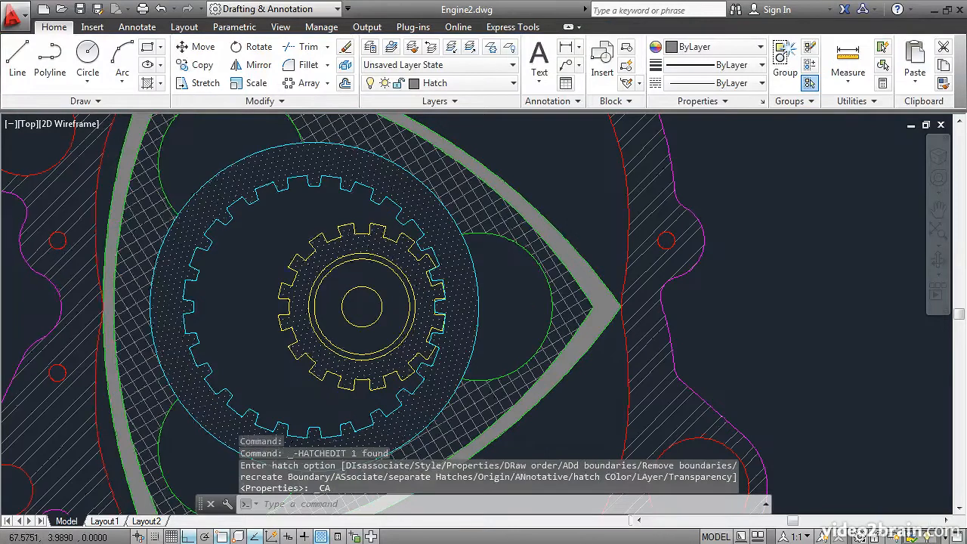